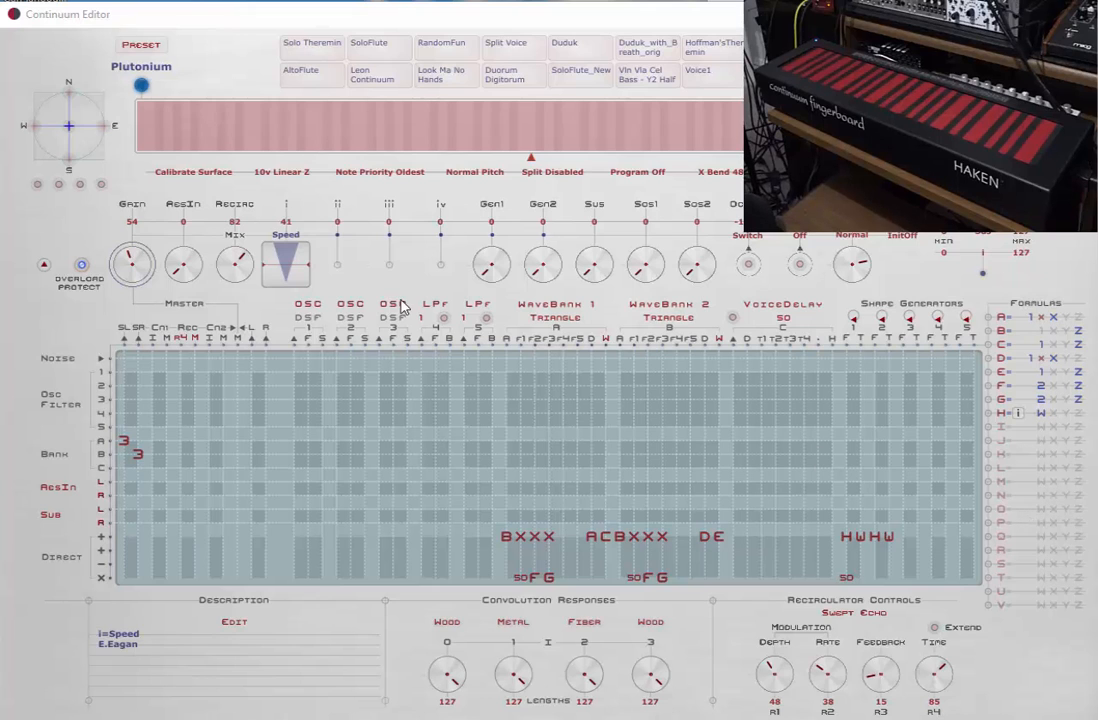
# - Load the Empty preset, and collapse and re-expand the matrix section
pyautogui.click(140, 46)
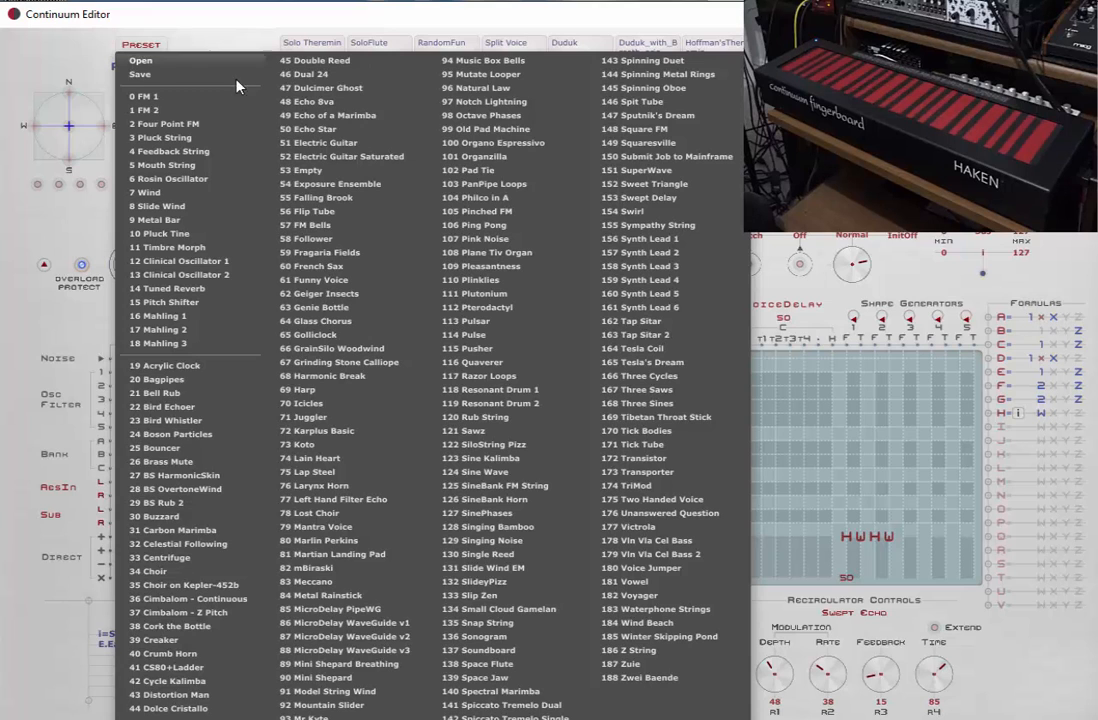
pyautogui.click(332, 172)
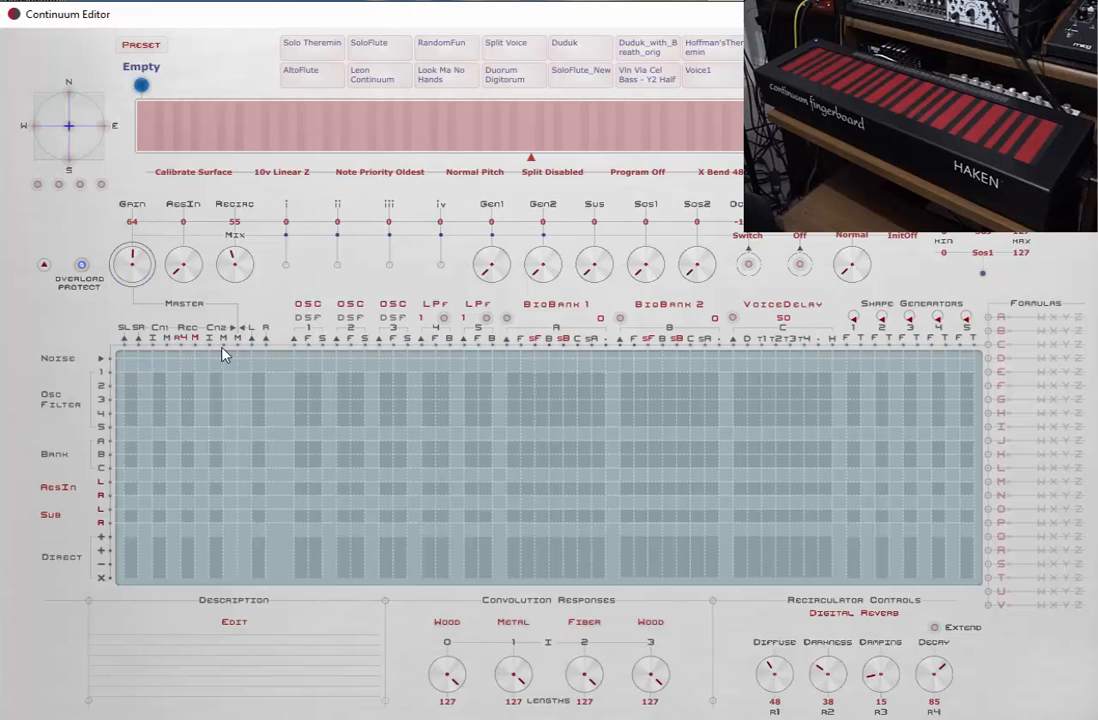
pyautogui.click(44, 266)
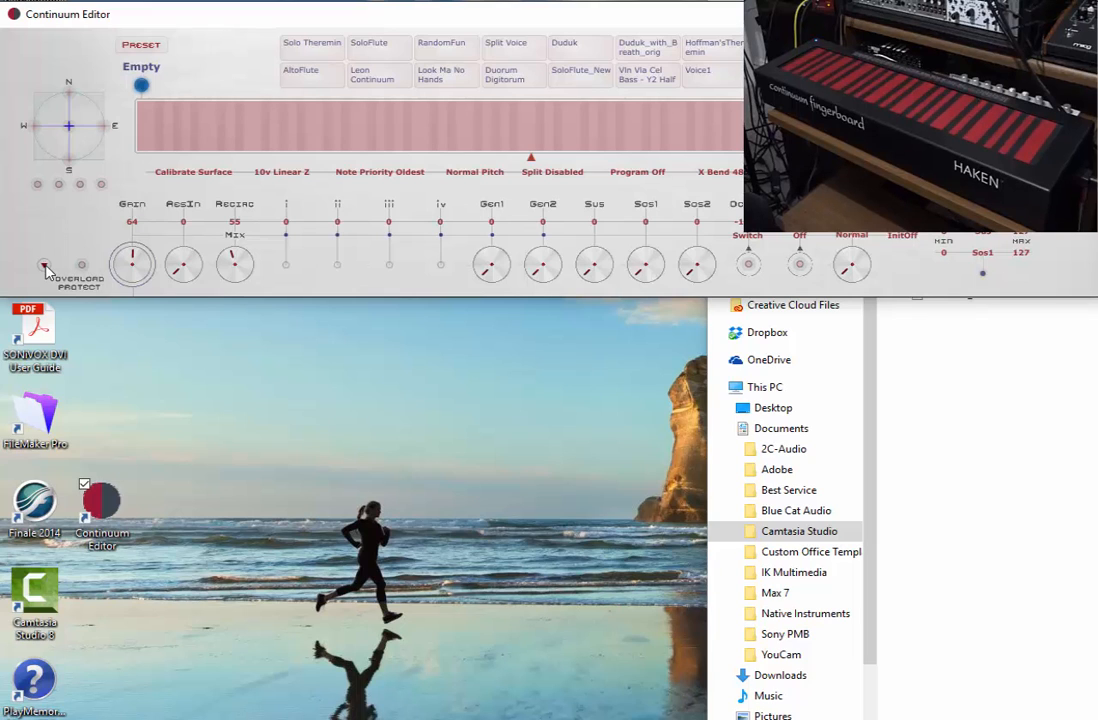
pyautogui.click(44, 266)
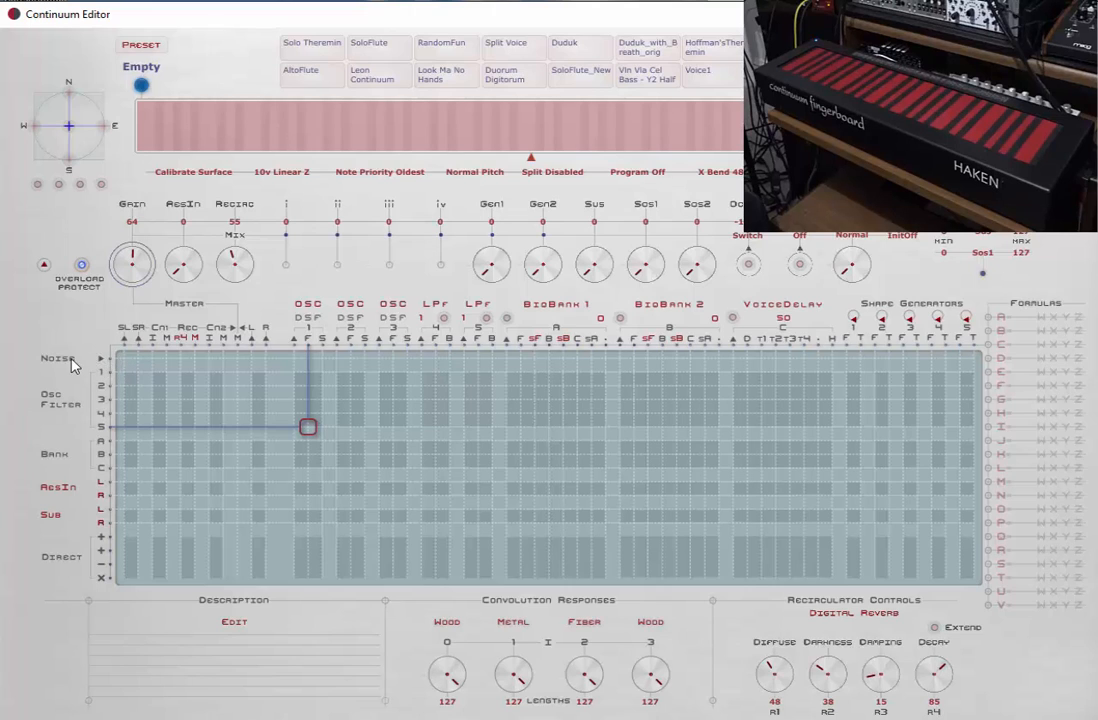
# - Try routing Noise to the SL and SR outputs, using 05 for SL, and clear both entries
pyautogui.click(126, 365)
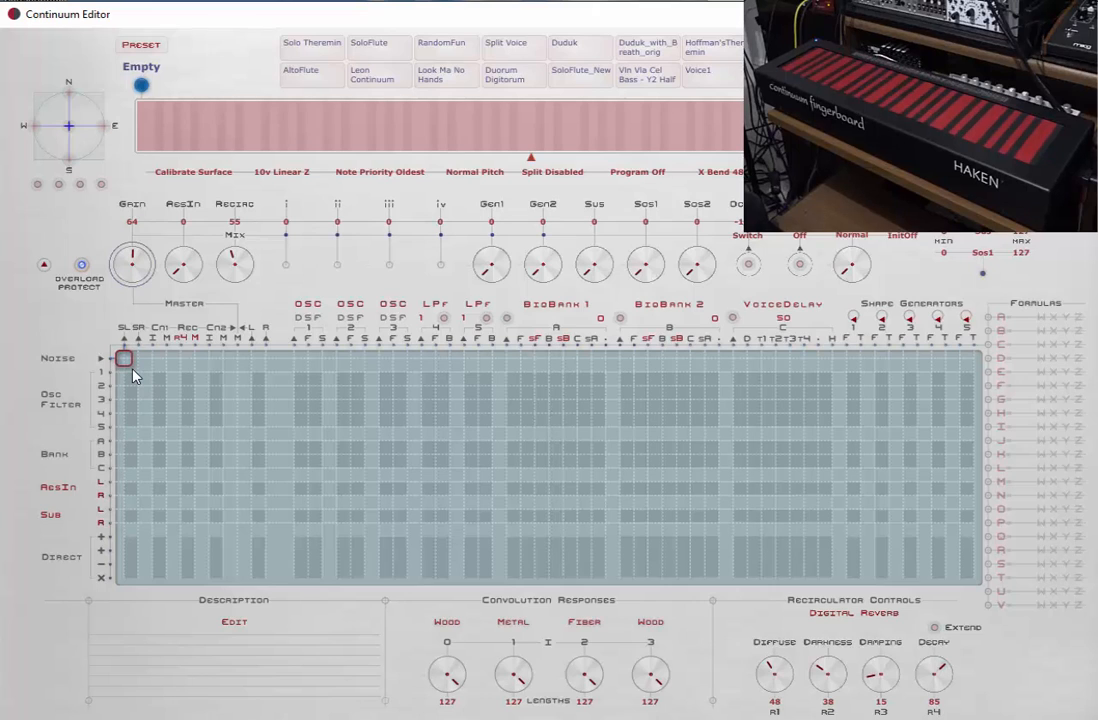
pyautogui.write('05')
pyautogui.click(139, 358)
pyautogui.write('0.501')
pyautogui.click(124, 359)
pyautogui.press('Delete')
# - Change the low pass filters in slots 4 and 5 to Oscillator
pyautogui.click(436, 309)
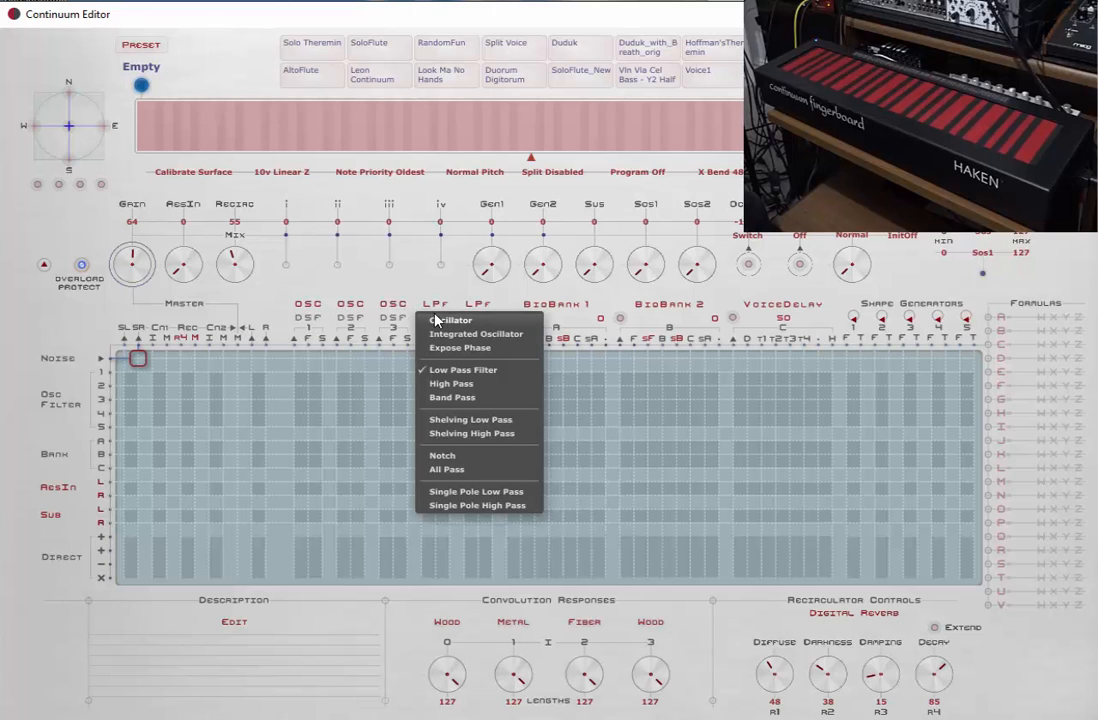
pyautogui.click(441, 321)
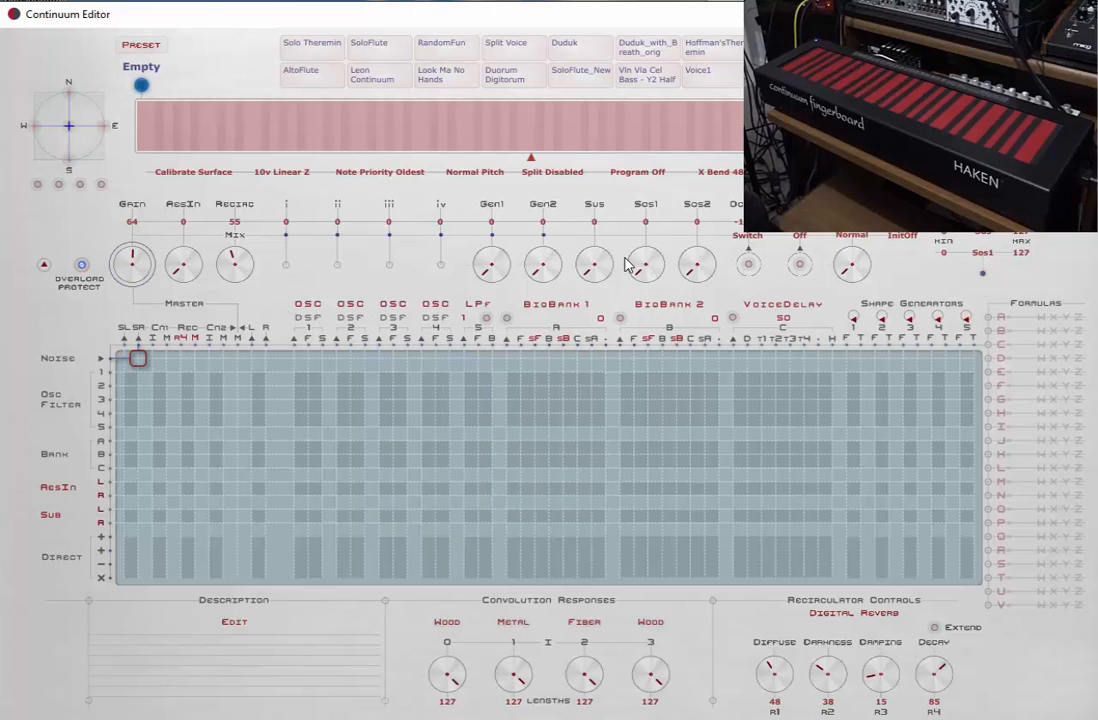
pyautogui.click(478, 305)
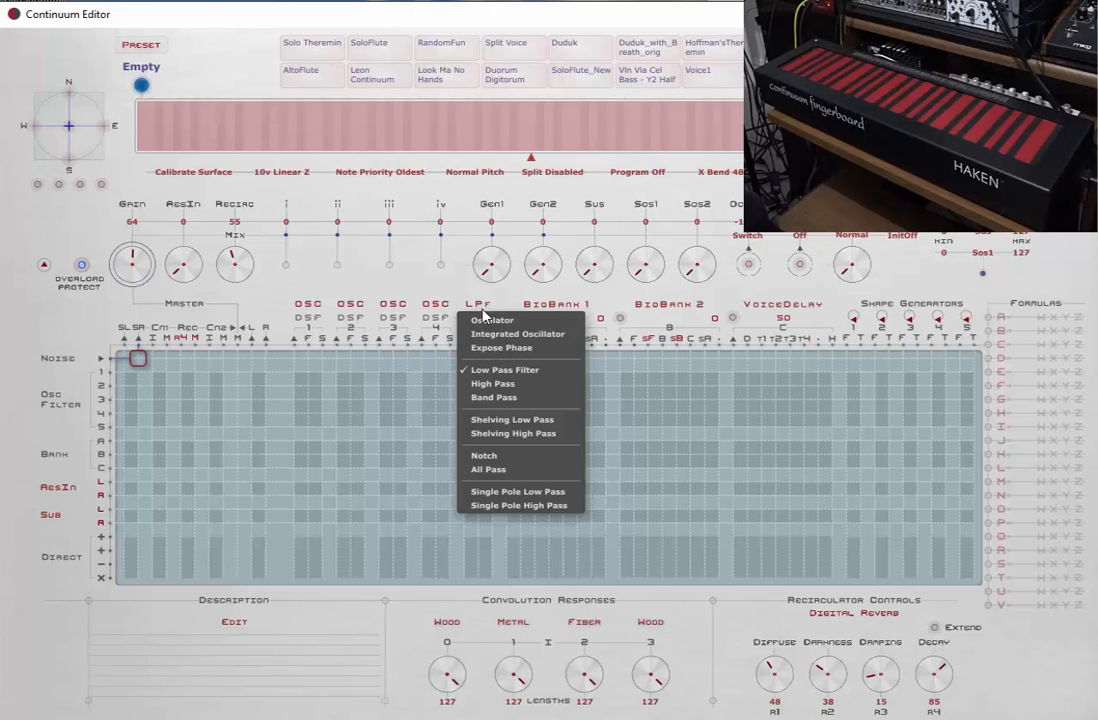
pyautogui.click(479, 316)
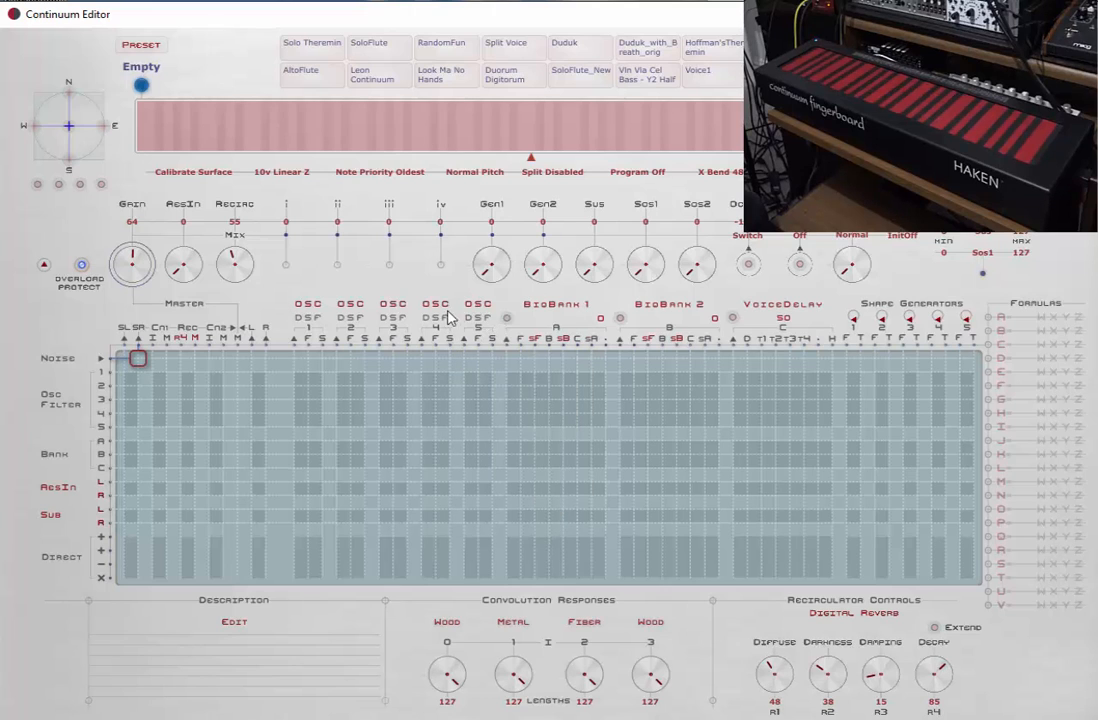
pyautogui.click(476, 308)
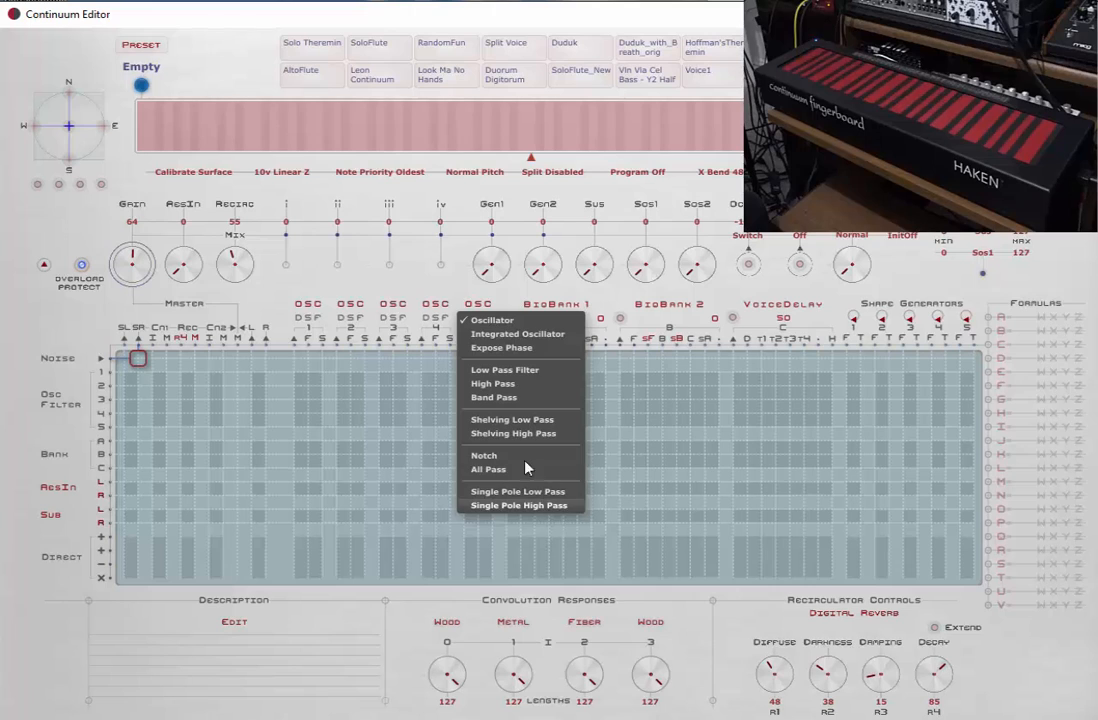
pyautogui.click(401, 277)
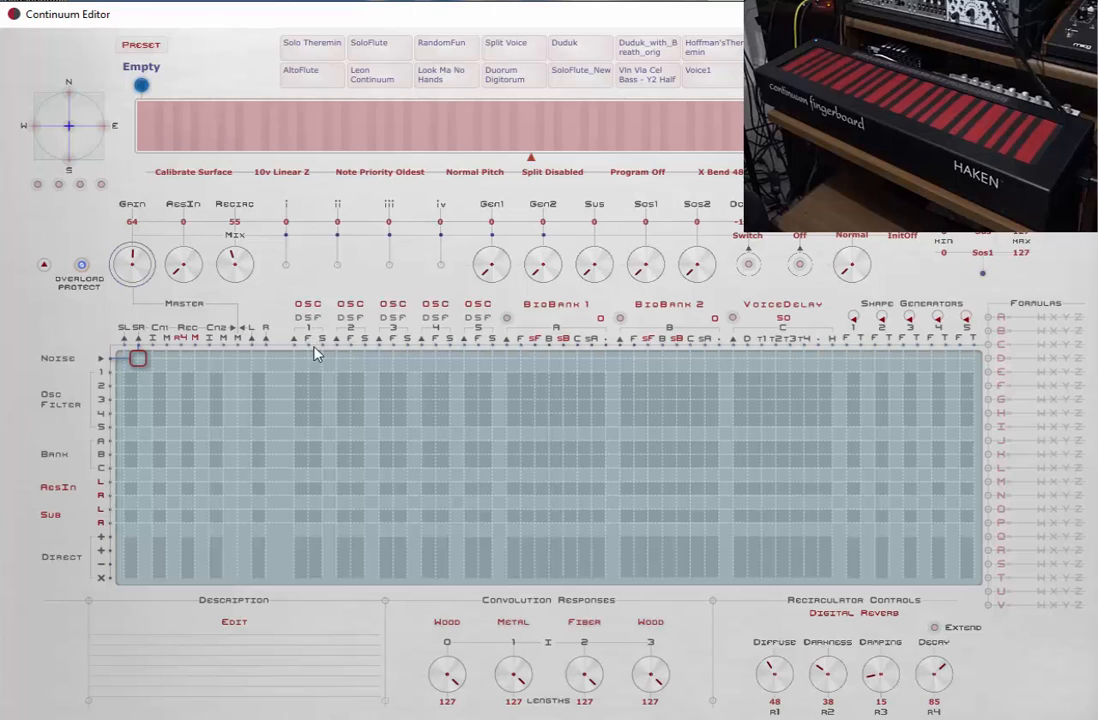
# - Enter 11 for oscillator 2's frequency at the first Direct + row, and route oscillator 1 to SL at 05
pyautogui.moveTo(309, 349)
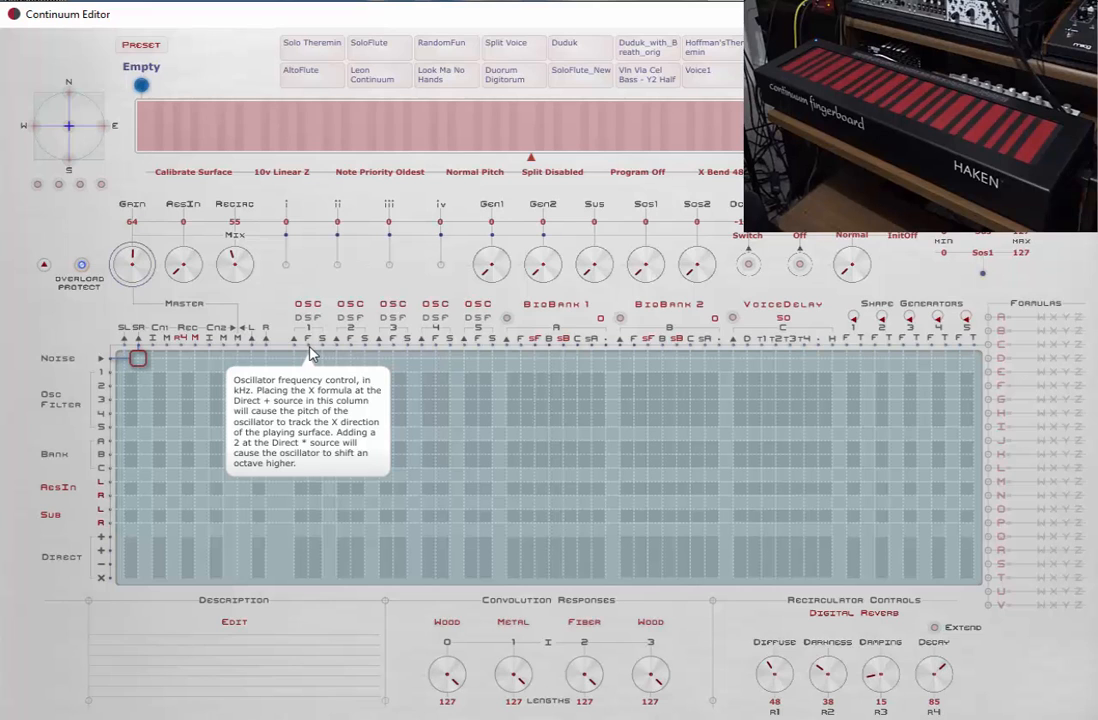
pyautogui.moveTo(345, 350)
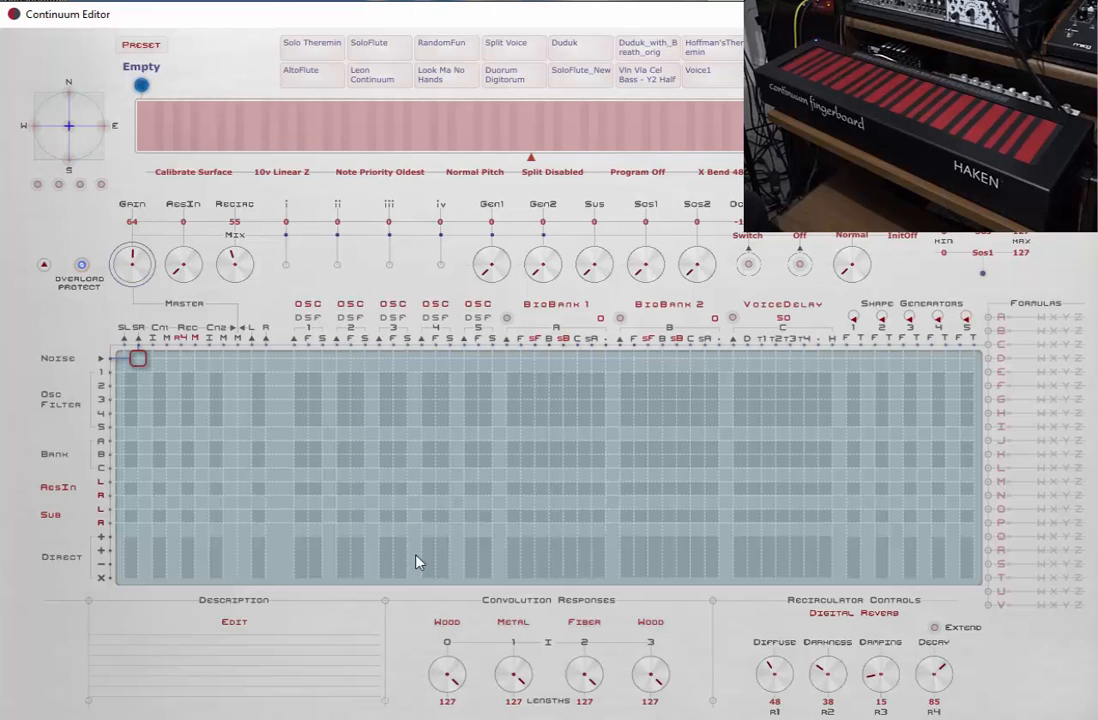
pyautogui.click(350, 539)
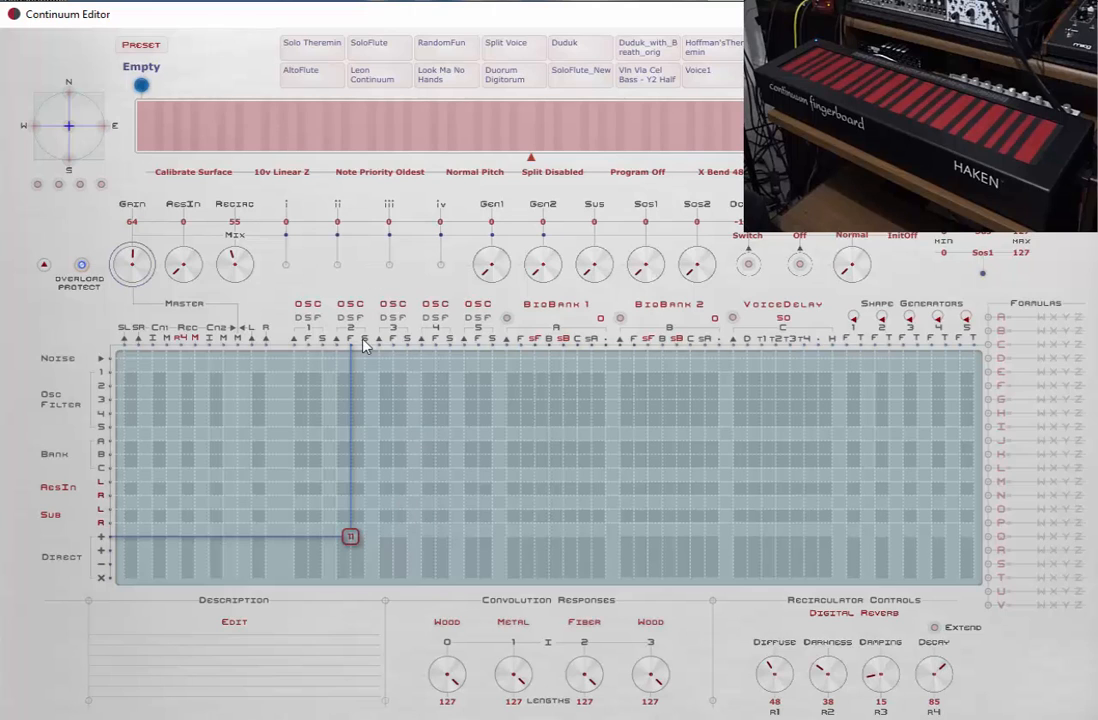
pyautogui.click(125, 359)
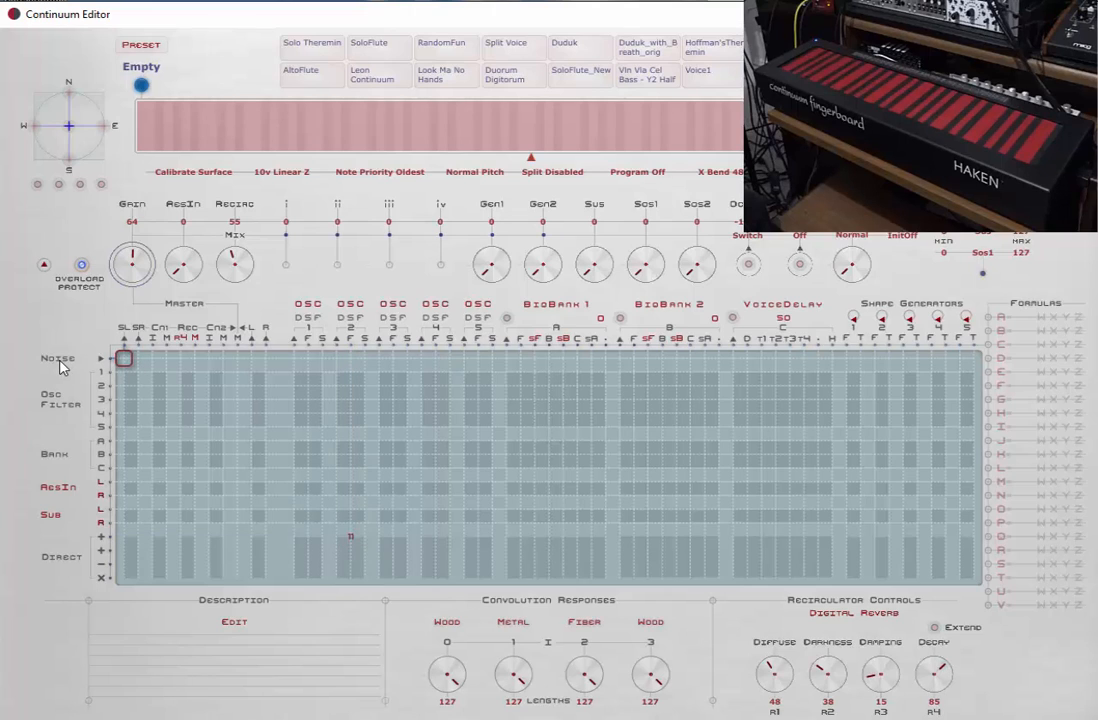
pyautogui.click(116, 372)
pyautogui.click(125, 374)
# - Move the frequency entry of 11 from oscillator 2 to oscillator 1, and route oscillator 1 to SR at 05
pyautogui.click(351, 539)
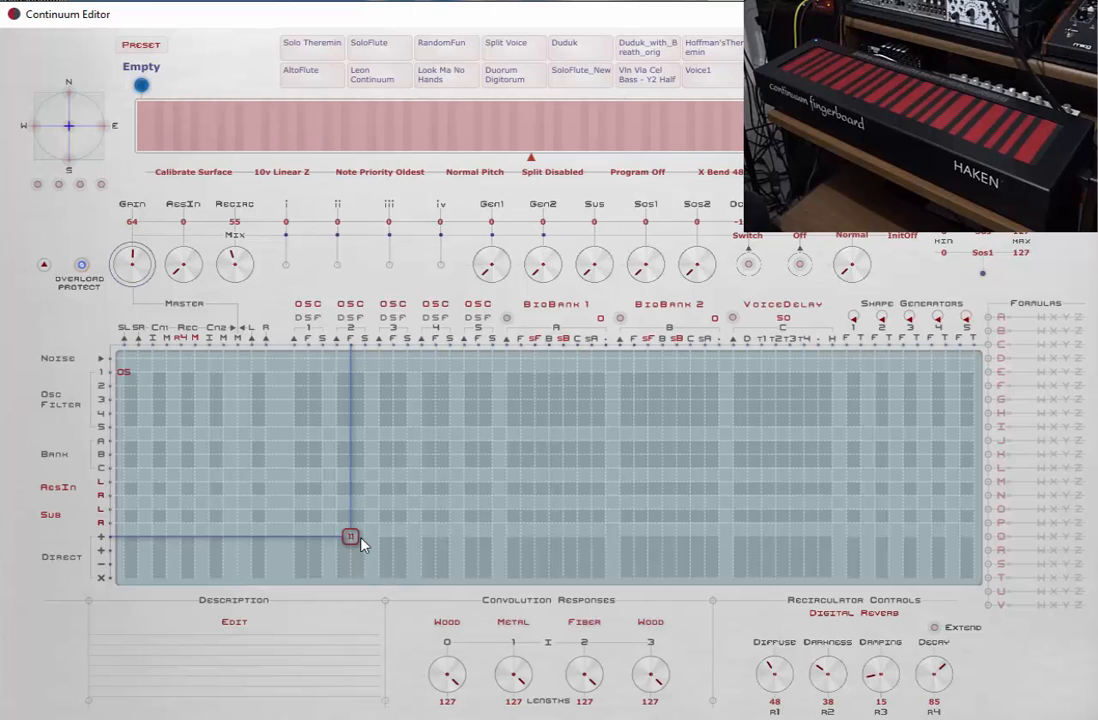
pyautogui.press('Delete')
pyautogui.click(308, 537)
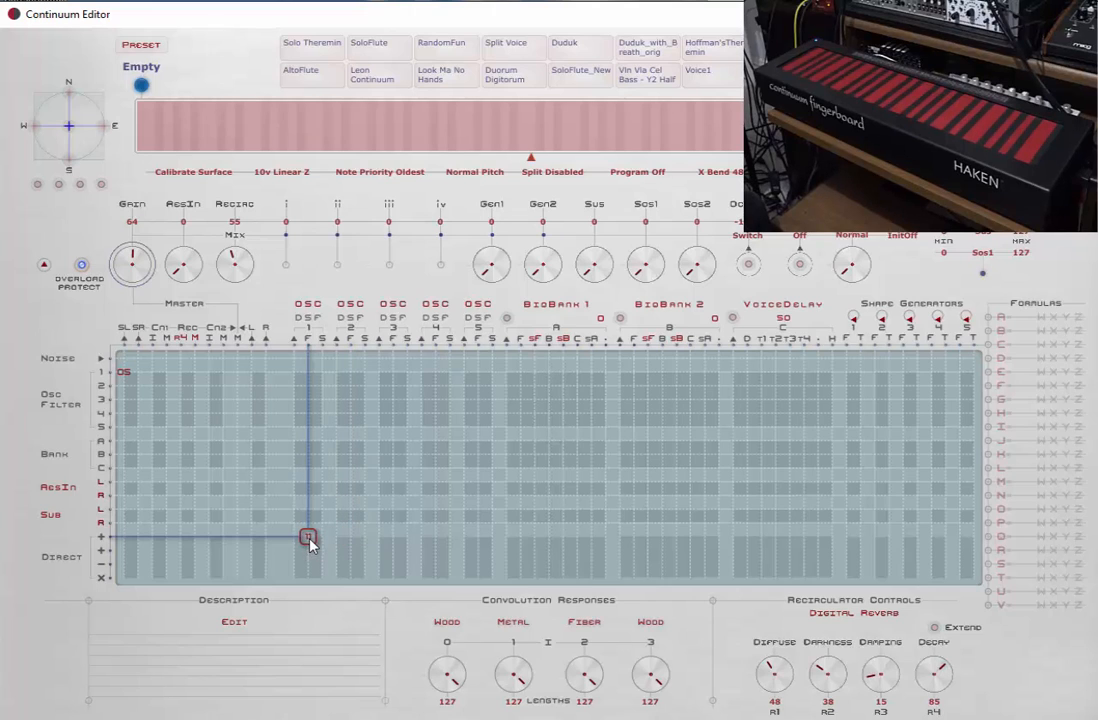
pyautogui.write('11')
pyautogui.click(135, 373)
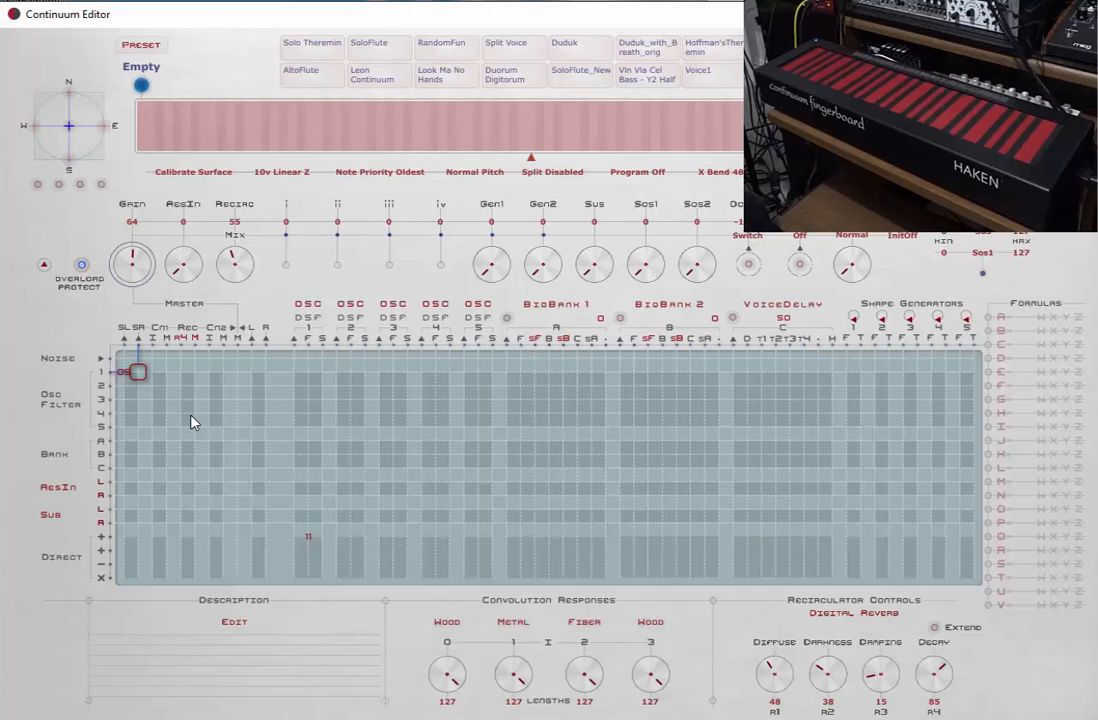
pyautogui.write('05')
# - Try other frequency values for oscillator 1 at the first Direct + row, including 20 and 1, and clear the cell
pyautogui.click(308, 540)
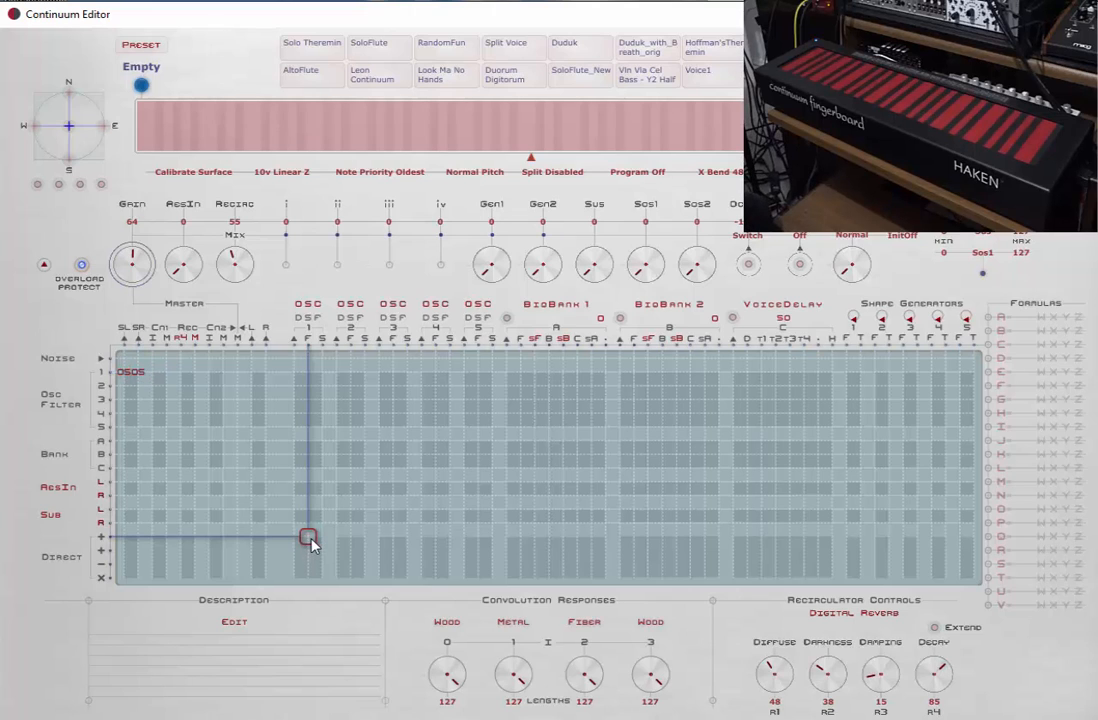
pyautogui.press('Delete')
pyautogui.write('20')
pyautogui.press('BackSpace')
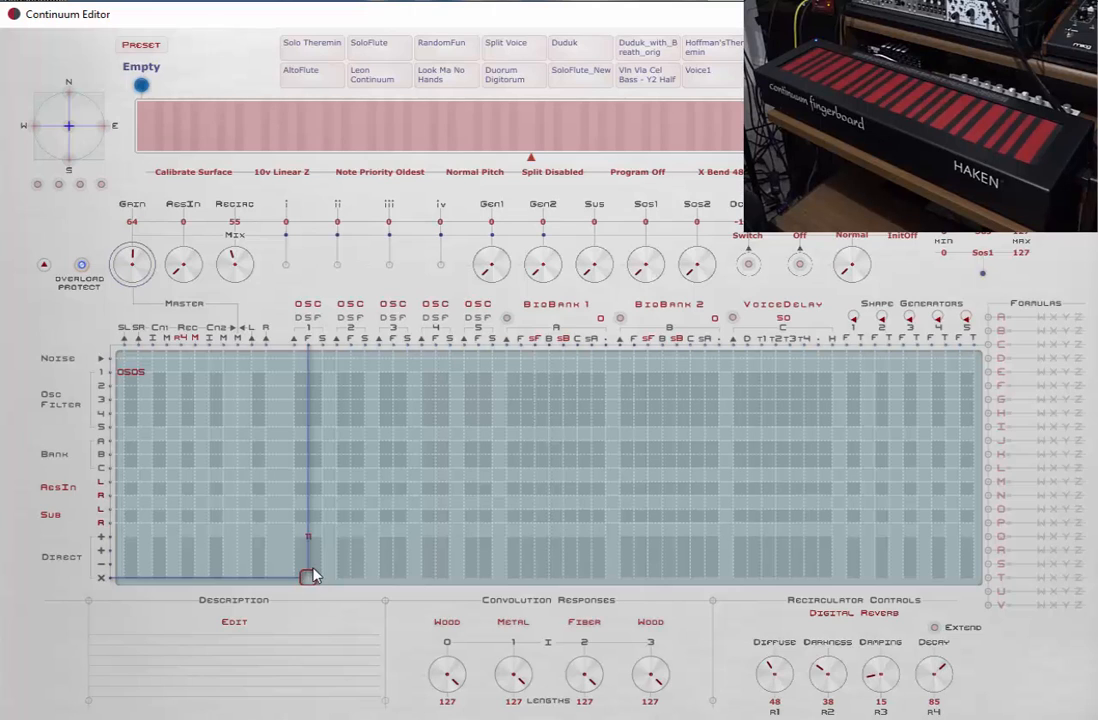
pyautogui.moveTo(308, 576); pyautogui.dragTo(308, 550)
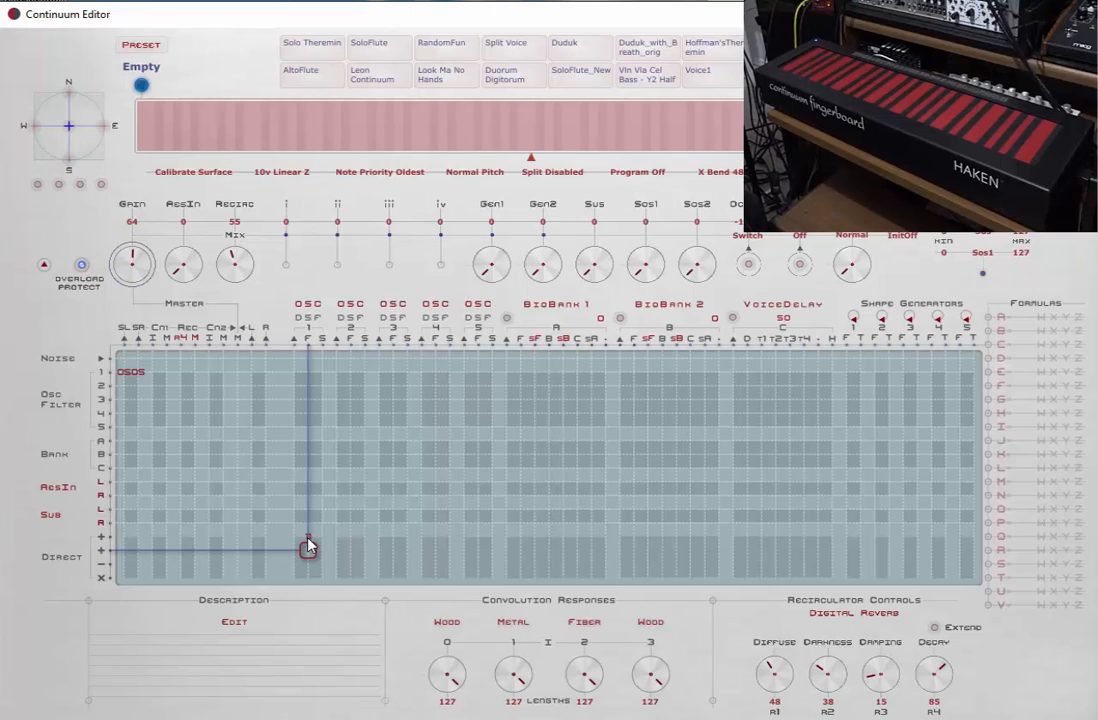
pyautogui.moveTo(307, 546); pyautogui.dragTo(309, 539)
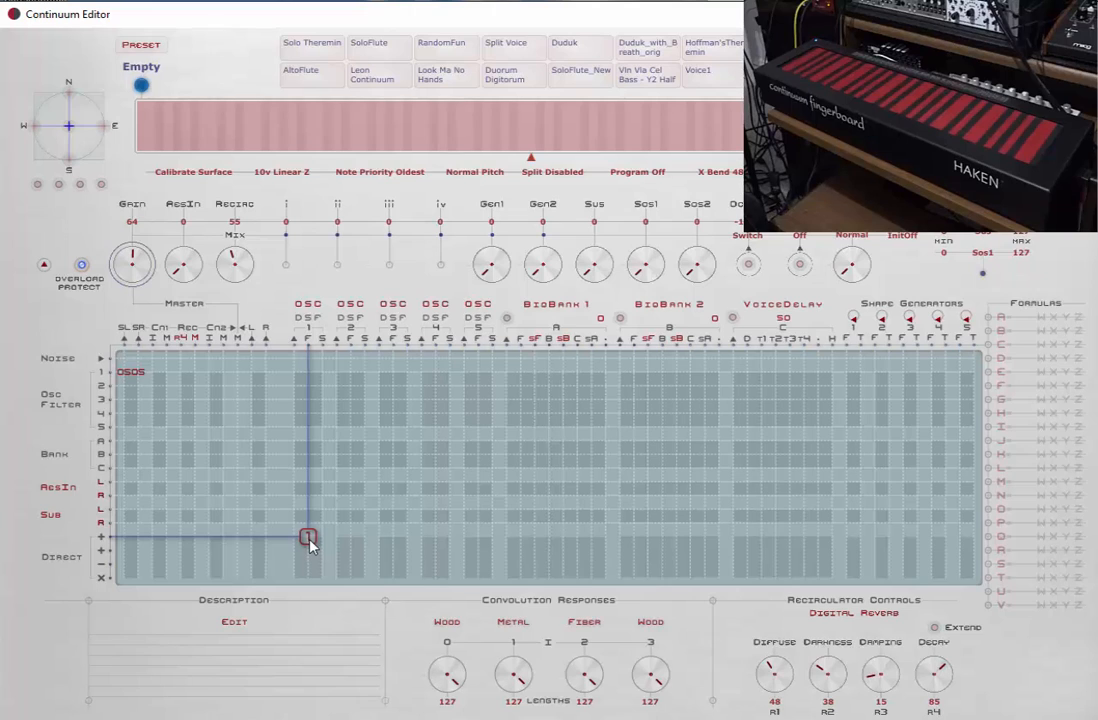
pyautogui.click(309, 551)
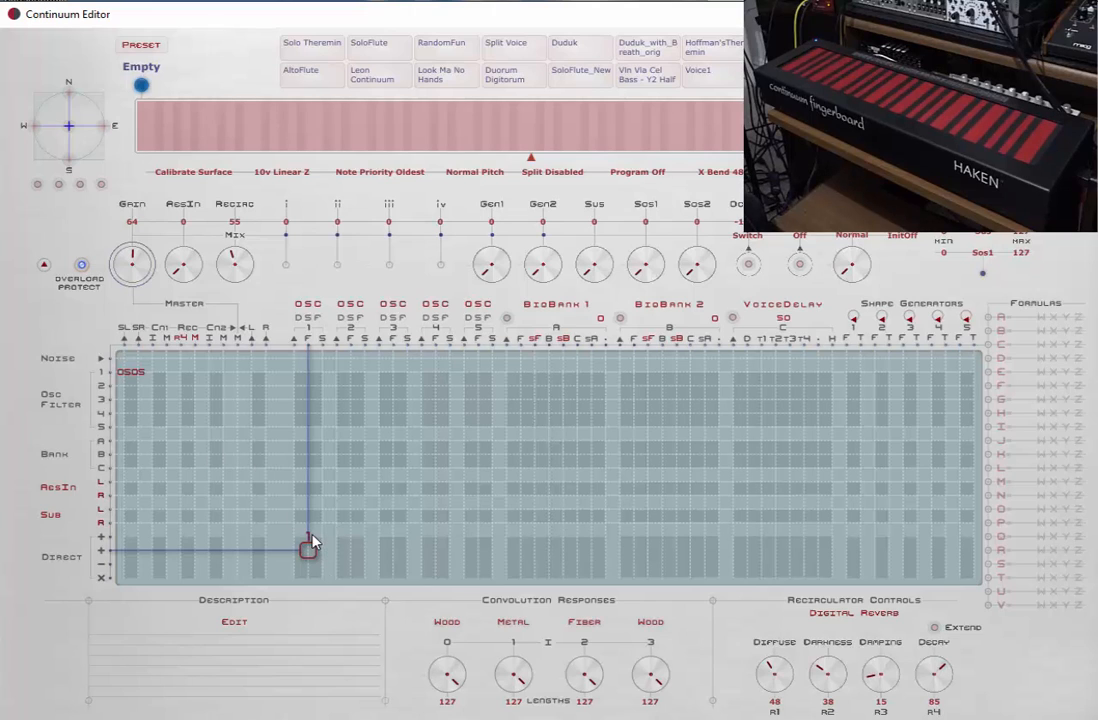
pyautogui.click(311, 540)
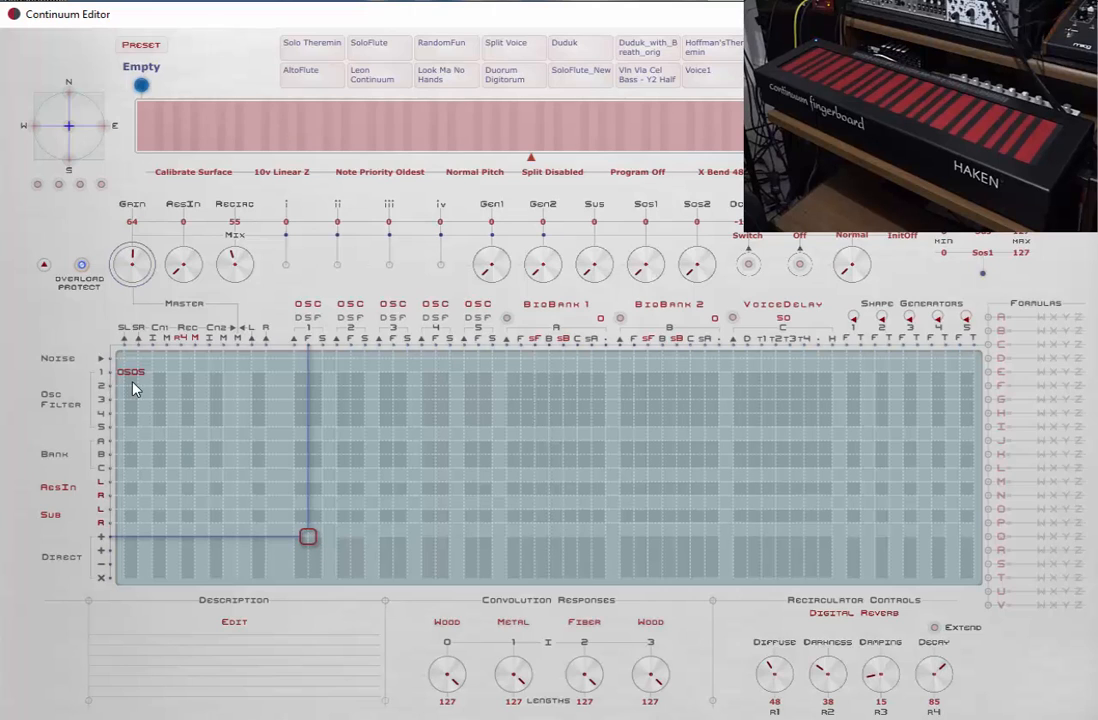
pyautogui.click(308, 537)
# - Replace oscillator 1's SL and SR output amounts with W
pyautogui.click(123, 373)
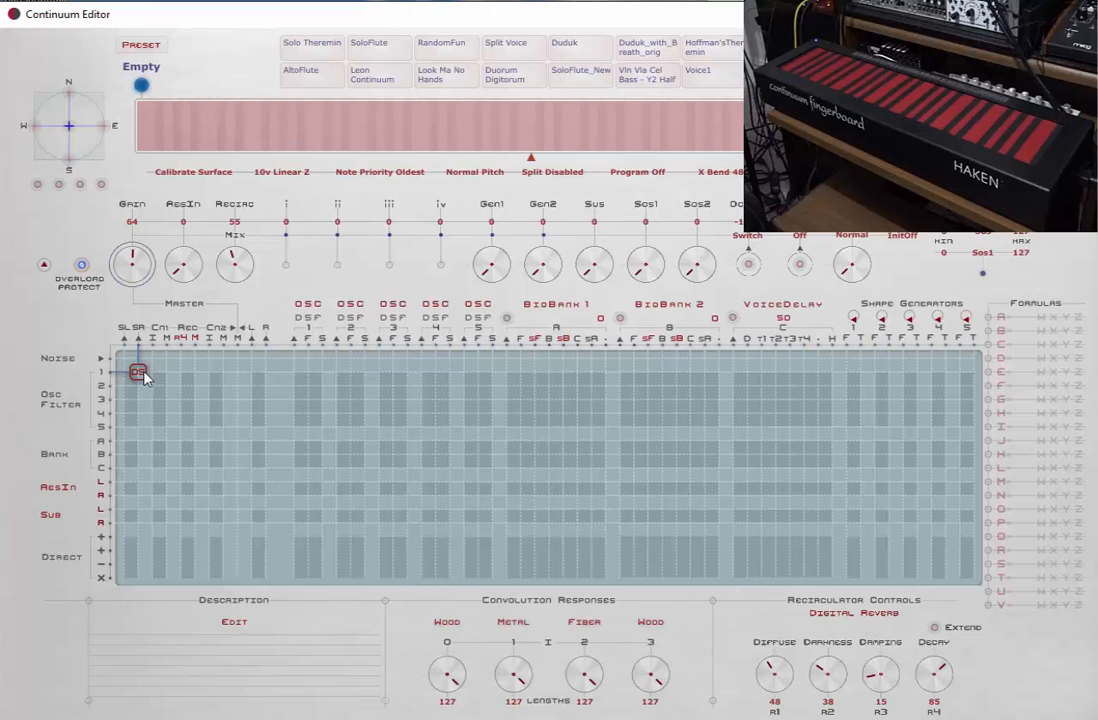
pyautogui.press('BackSpace')
pyautogui.write('W')
pyautogui.click(138, 373)
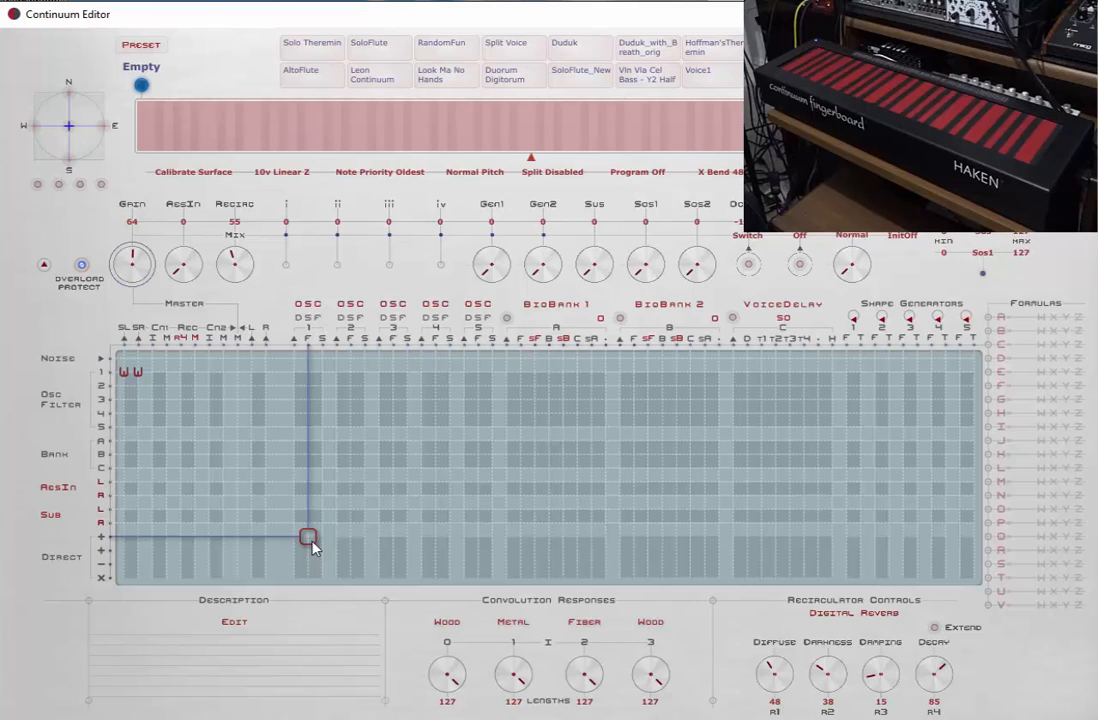
# - Enter 44 for oscillator 1's frequency at the first Direct + row and lower the gain to 50
pyautogui.write('44')
pyautogui.moveTo(141, 278); pyautogui.dragTo(107, 220)
pyautogui.moveTo(132, 264); pyautogui.dragTo(132, 254)
# - Replace oscillator 1's SL and SR output amounts with Z, and select its frequency cell at the first Direct + row
pyautogui.click(124, 373)
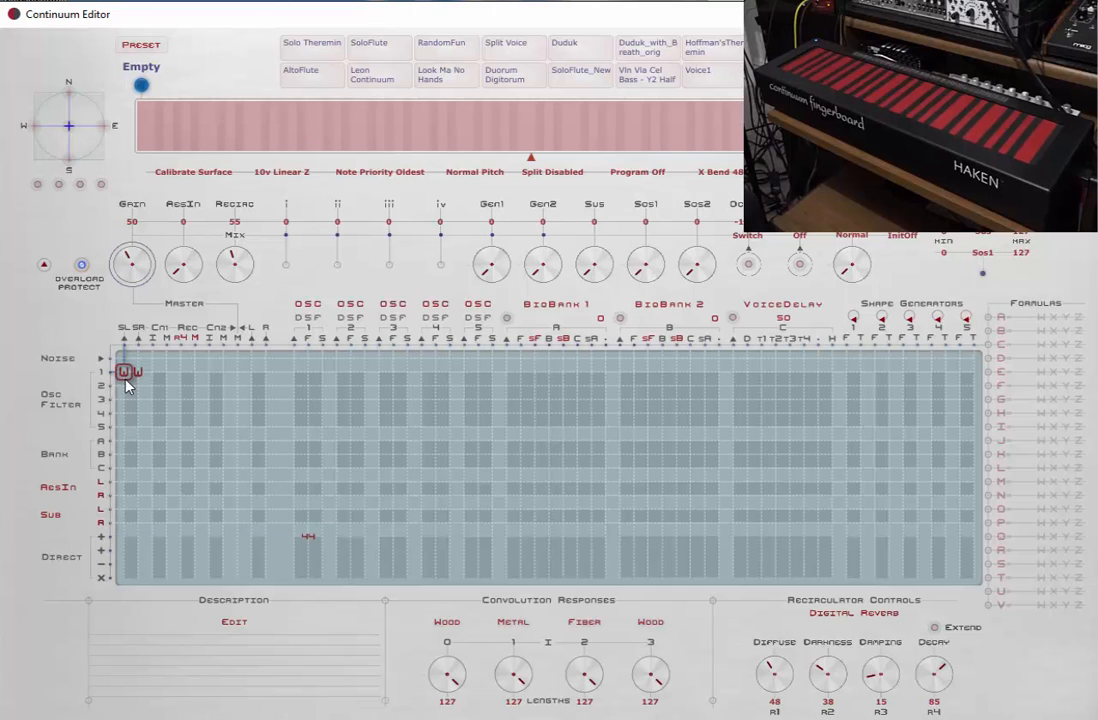
pyautogui.press('z')
pyautogui.press('z')
pyautogui.click(308, 540)
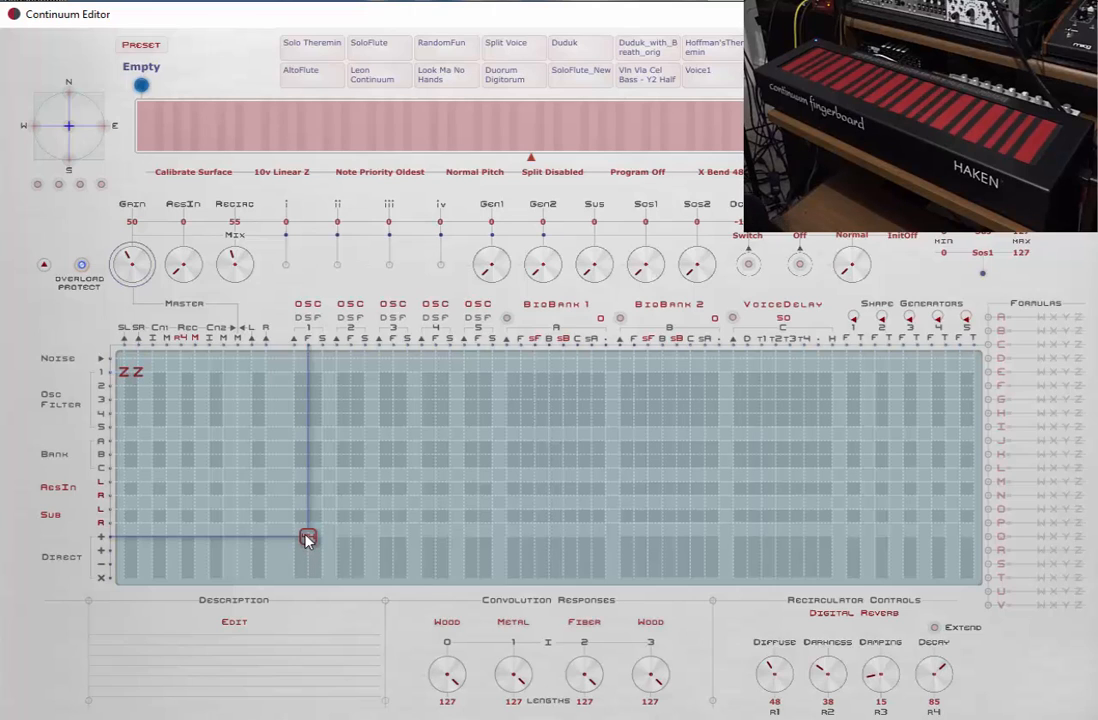
pyautogui.click(308, 538)
# - Load the Sine Wave preset and lower its gain to 50
pyautogui.click(141, 46)
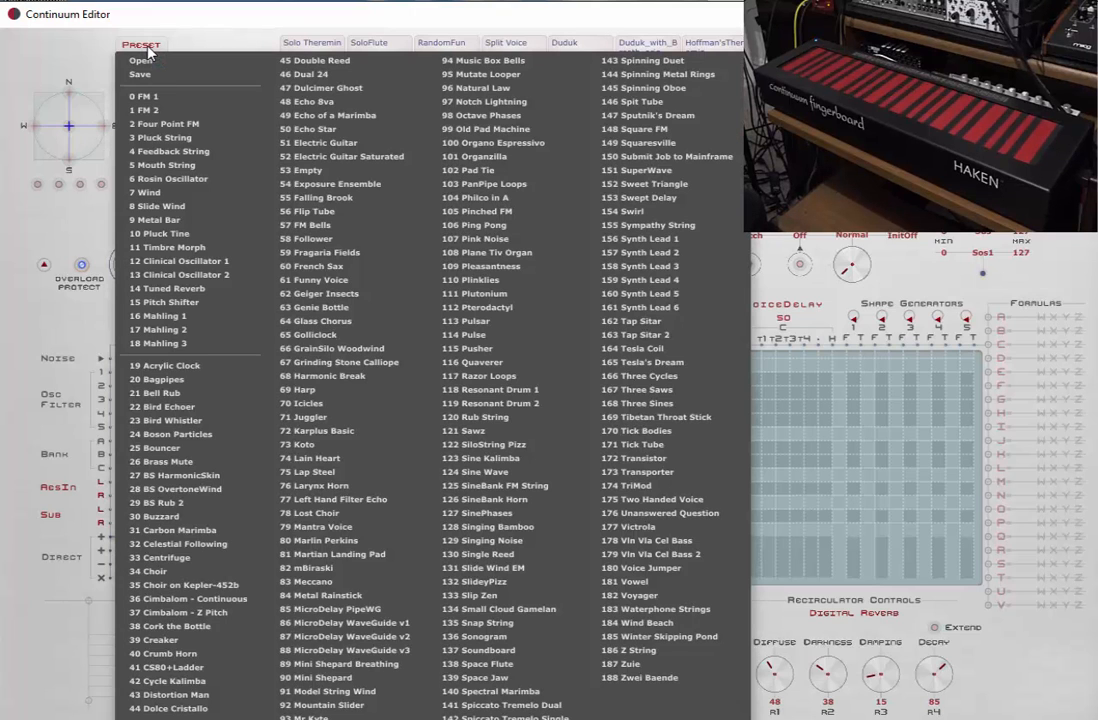
pyautogui.click(492, 480)
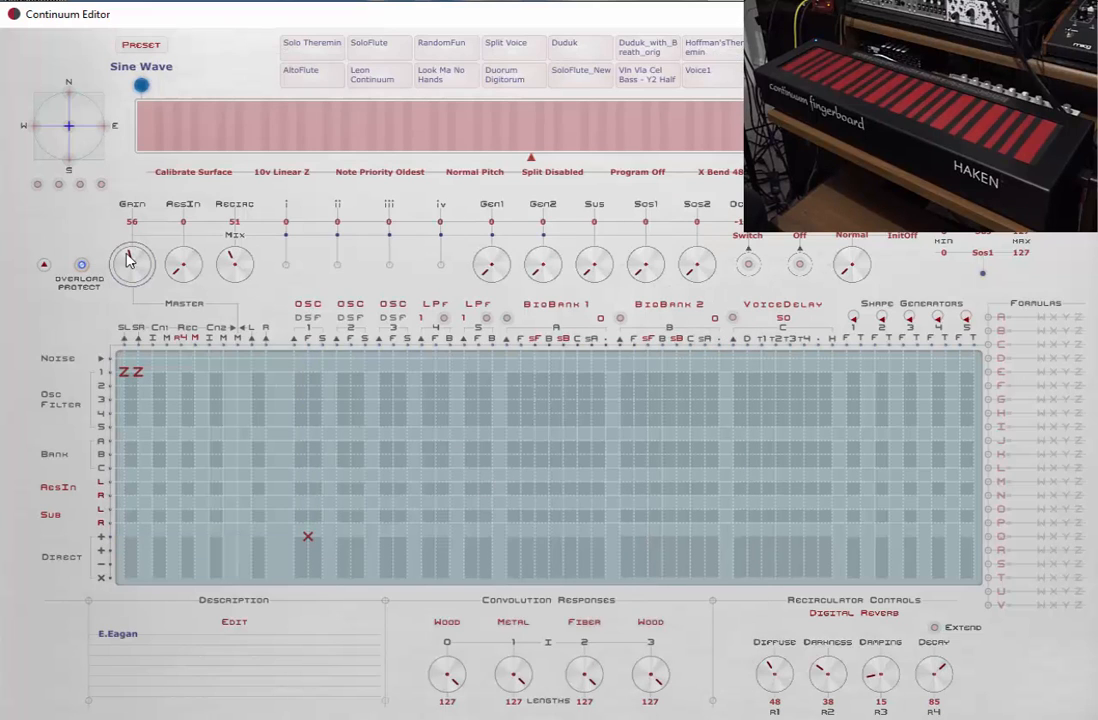
pyautogui.moveTo(127, 255); pyautogui.dragTo(127, 263)
# - In oscillator 1's S column, enter Y at the Direct × row and W at the first Direct + row
pyautogui.moveTo(322, 352)
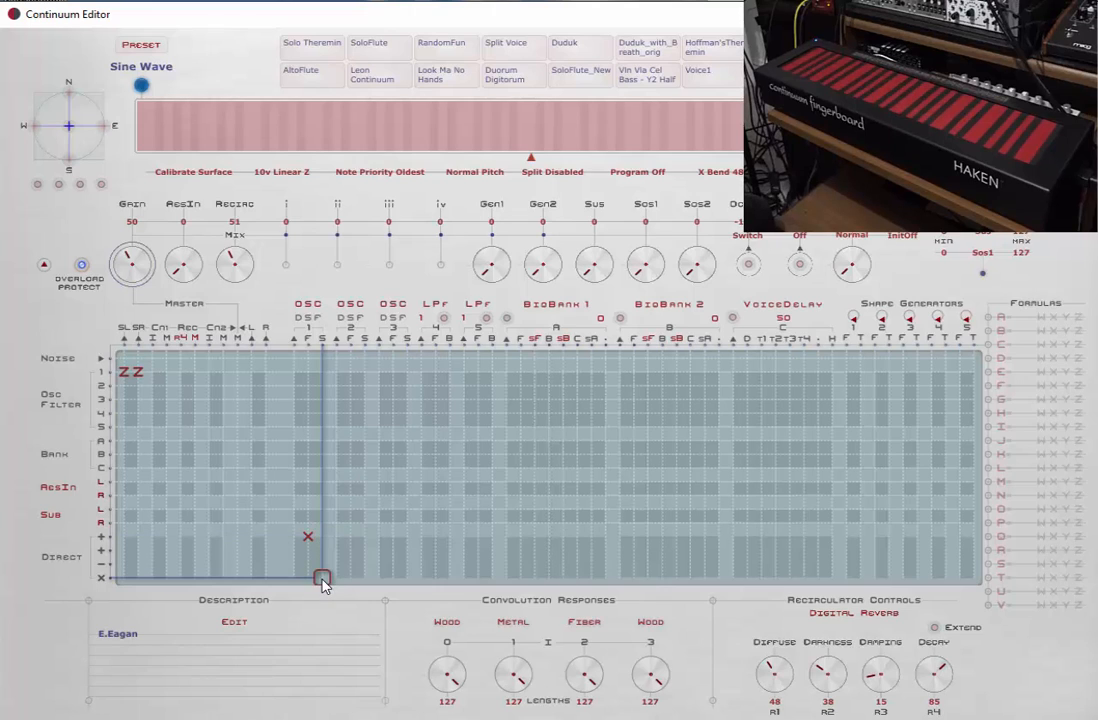
pyautogui.press('y')
pyautogui.moveTo(326, 348)
pyautogui.click(321, 545)
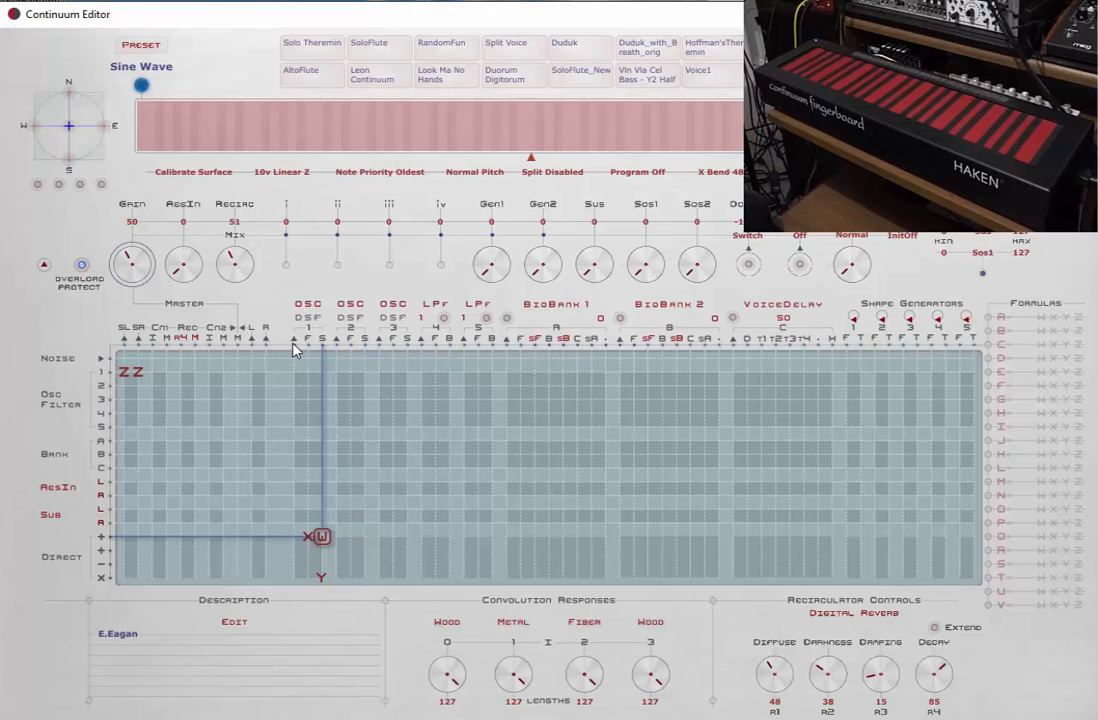
# - Move the Z entries in SL and SR to the oscillator 2 row, and feed oscillator 1 into oscillator 2's input at 1
pyautogui.moveTo(294, 346)
pyautogui.click(125, 377)
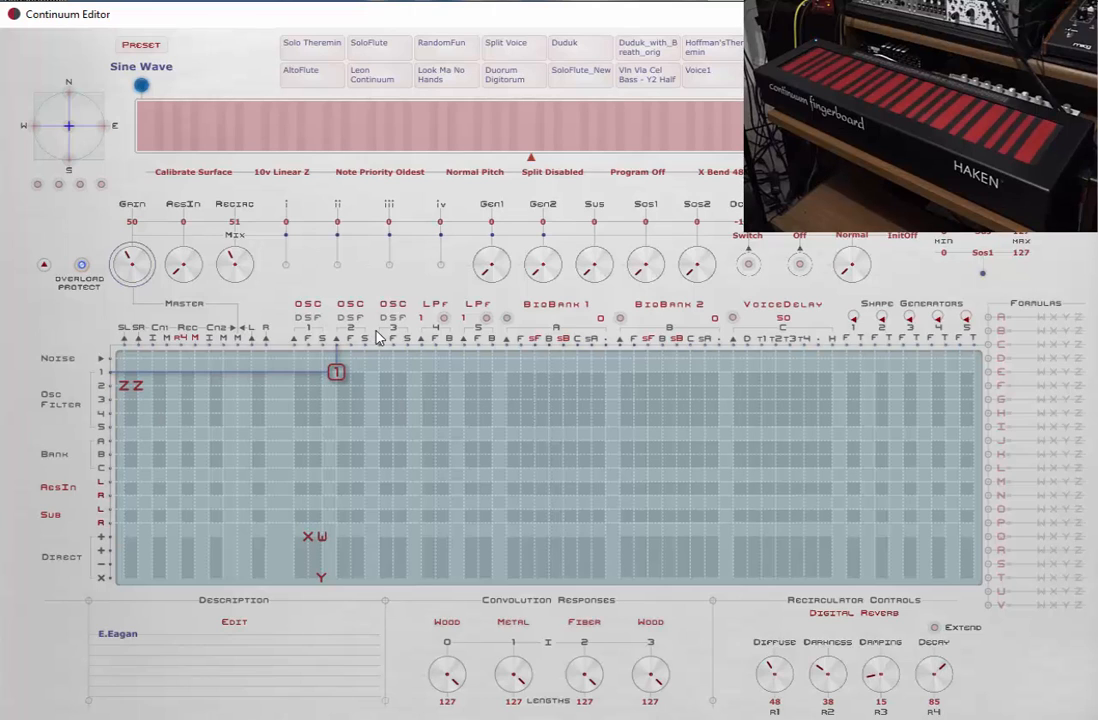
# - Enter X for oscillator 2's frequency at the first Direct + row and Y in its input column at Direct ×
pyautogui.click(348, 539)
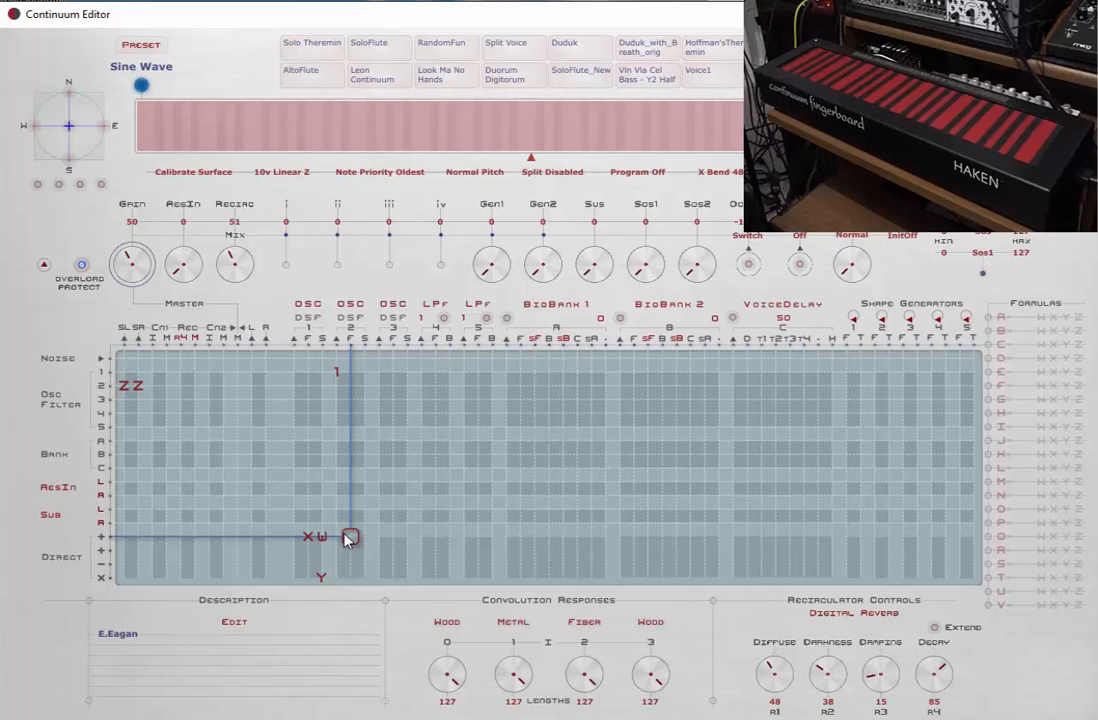
pyautogui.click(348, 539)
pyautogui.press('y')
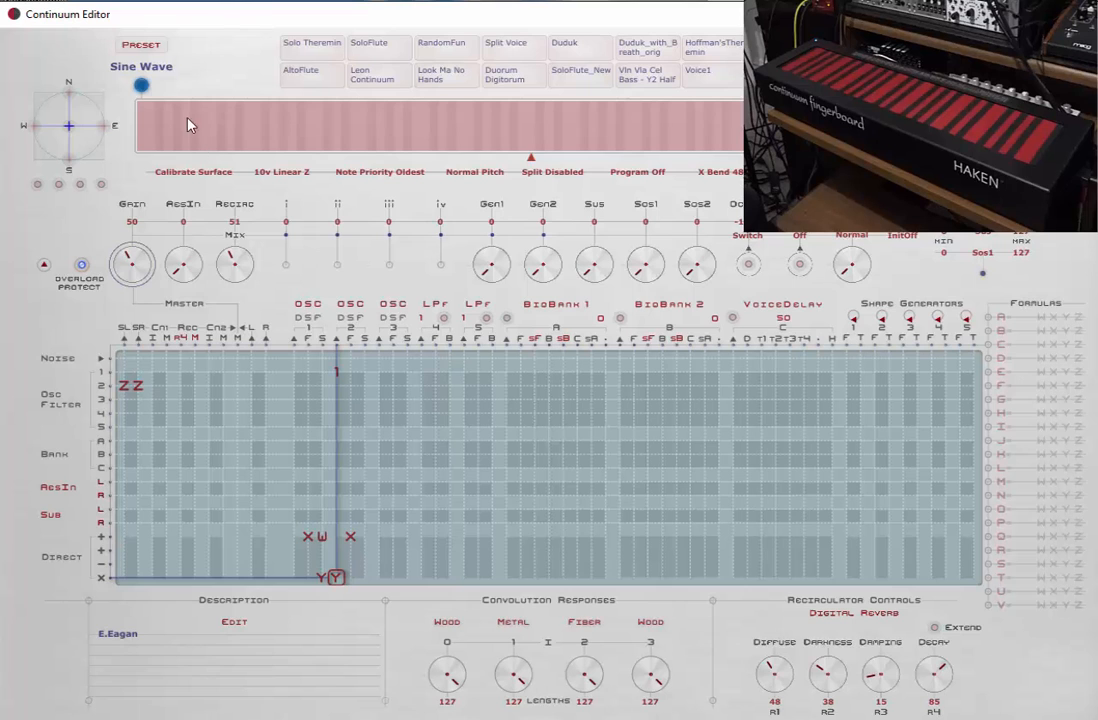
# - Save the preset as A Good Sine in the Patches folder, replacing the existing file
pyautogui.click(141, 46)
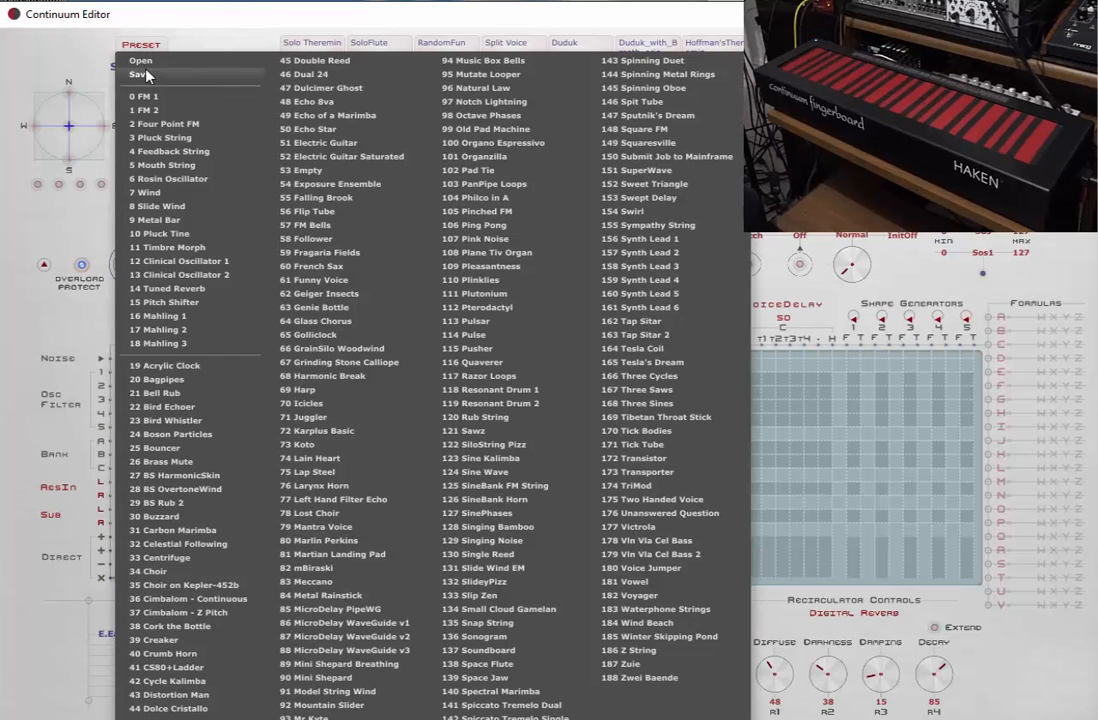
pyautogui.click(140, 75)
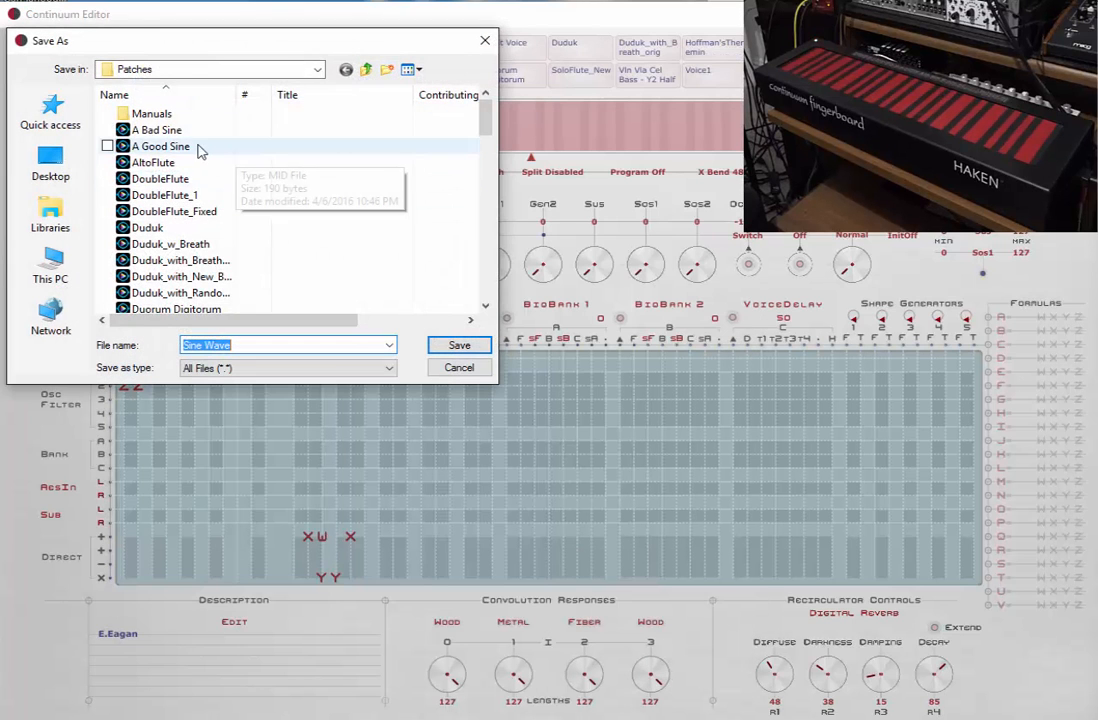
pyautogui.click(185, 148)
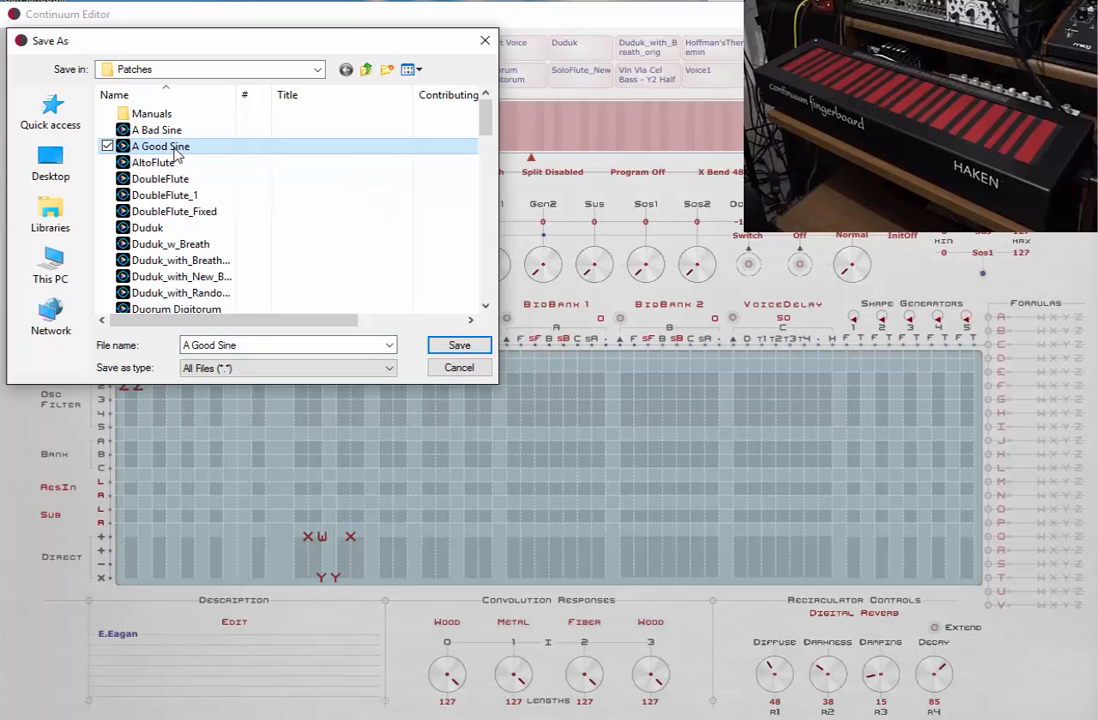
pyautogui.click(455, 345)
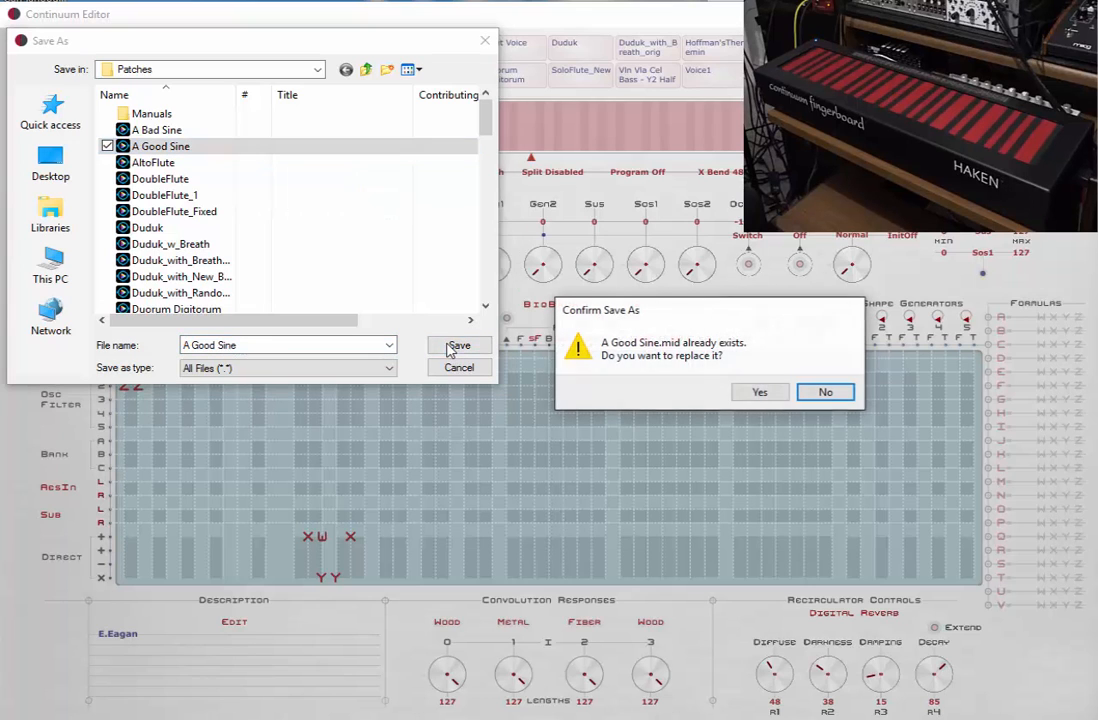
pyautogui.click(758, 395)
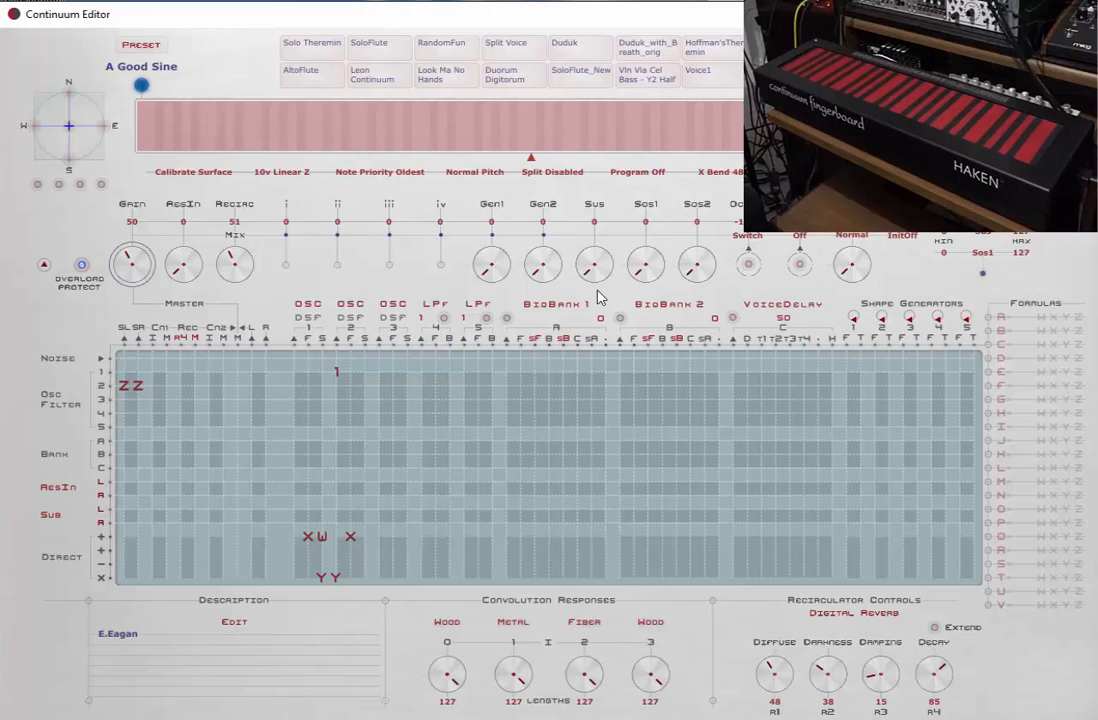